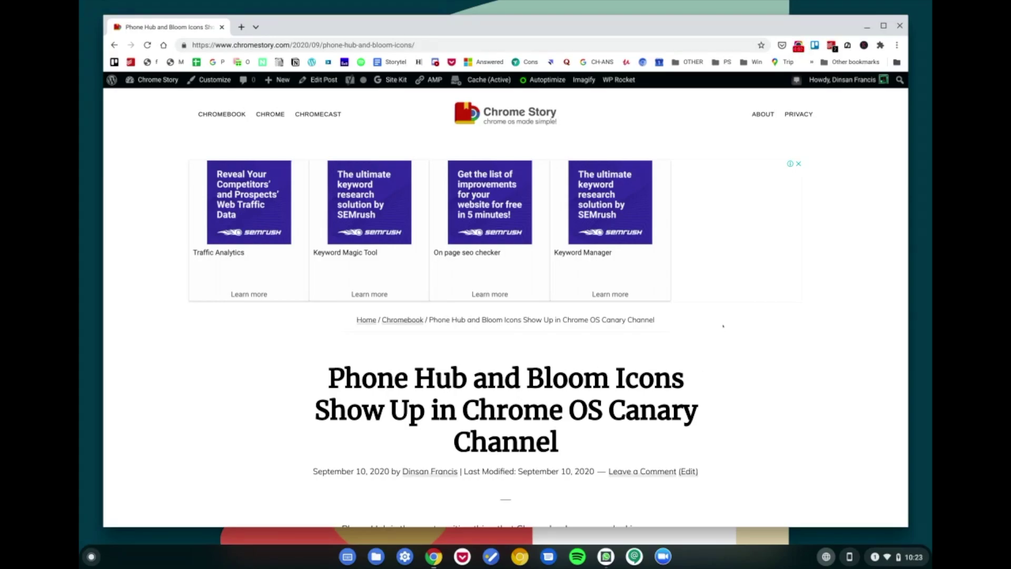
- Scroll the Phone Hub article to the Bloom icon image and open the shelf's Phone Hub panel
scroll(721, 297, "down", 5)
scroll(720, 297, "down", 2)
scroll(720, 296, "down", 5)
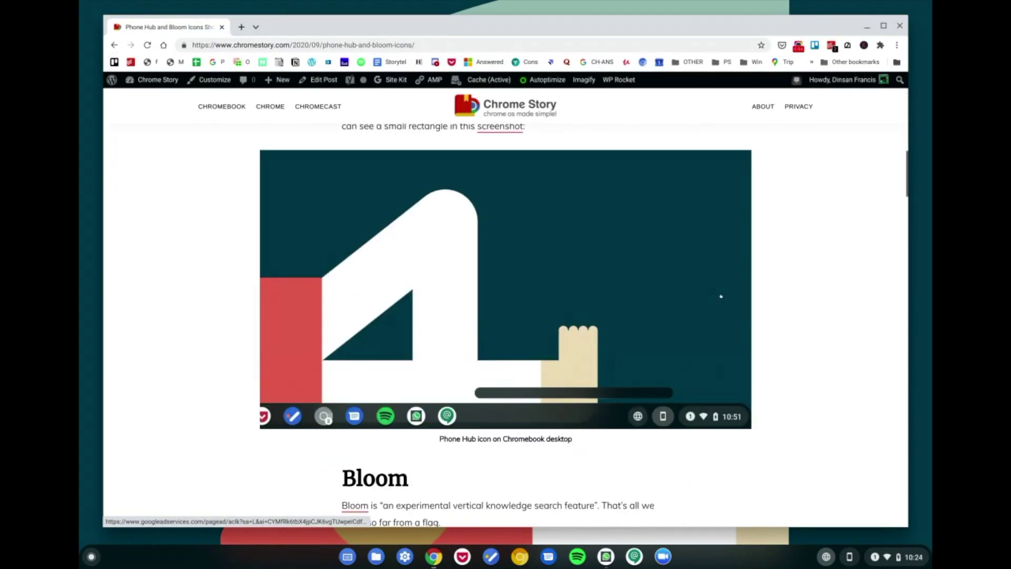
scroll(505, 316, "down", 1)
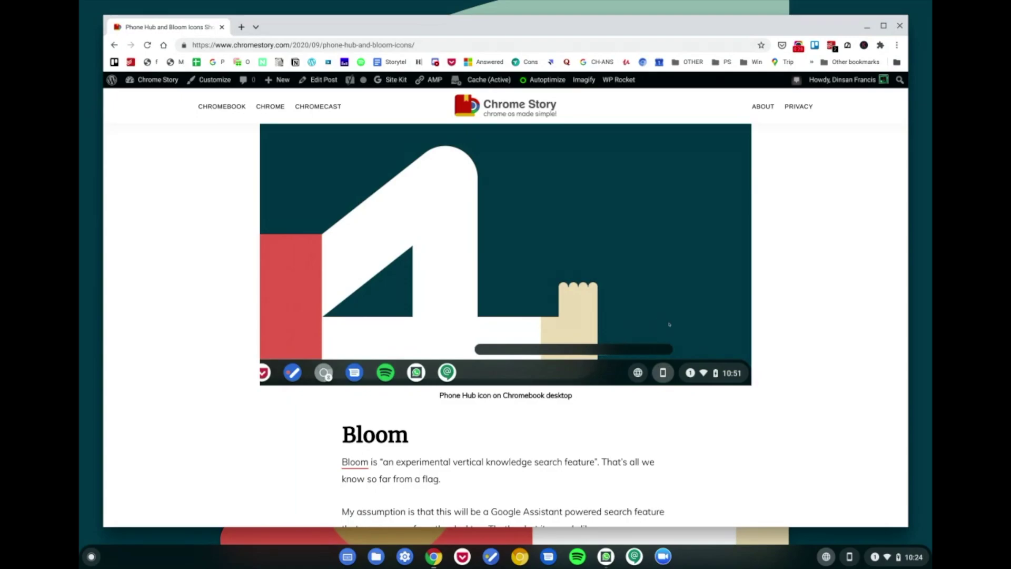
scroll(669, 325, "down", 5)
scroll(670, 325, "down", 2)
scroll(669, 324, "down", 2)
scroll(723, 355, "up", 1)
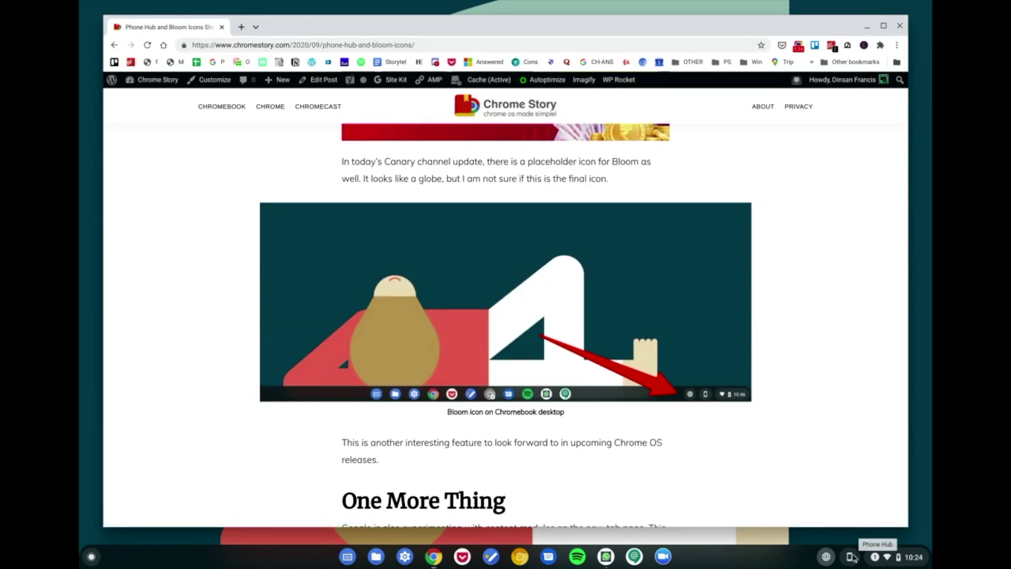
left_click(850, 557)
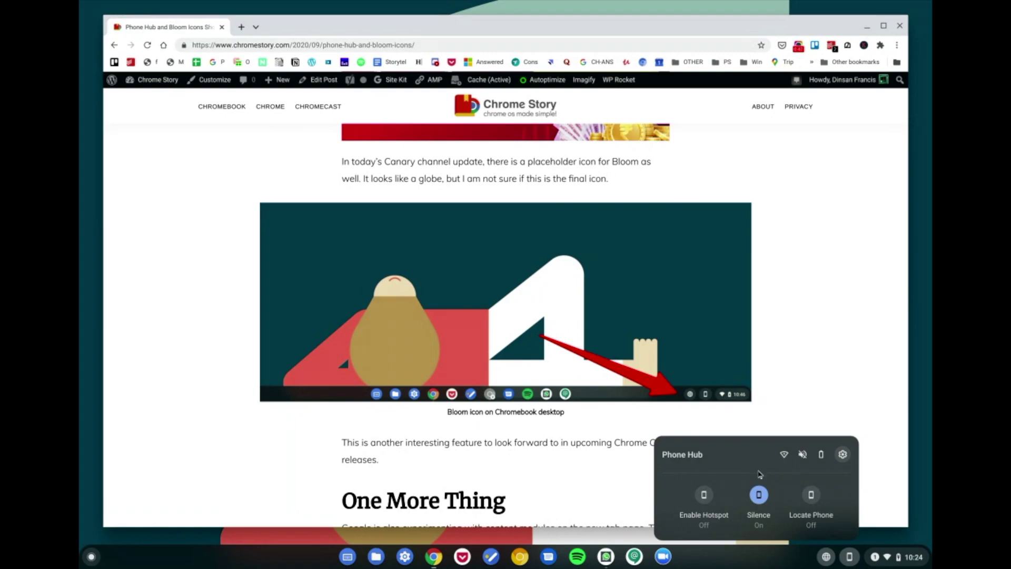
left_click(849, 563)
left_click(849, 560)
left_click(839, 456)
left_click(705, 502)
- Toggle Hotspot, Silence and Locate Phone in Phone Hub until all three read On
left_click(753, 504)
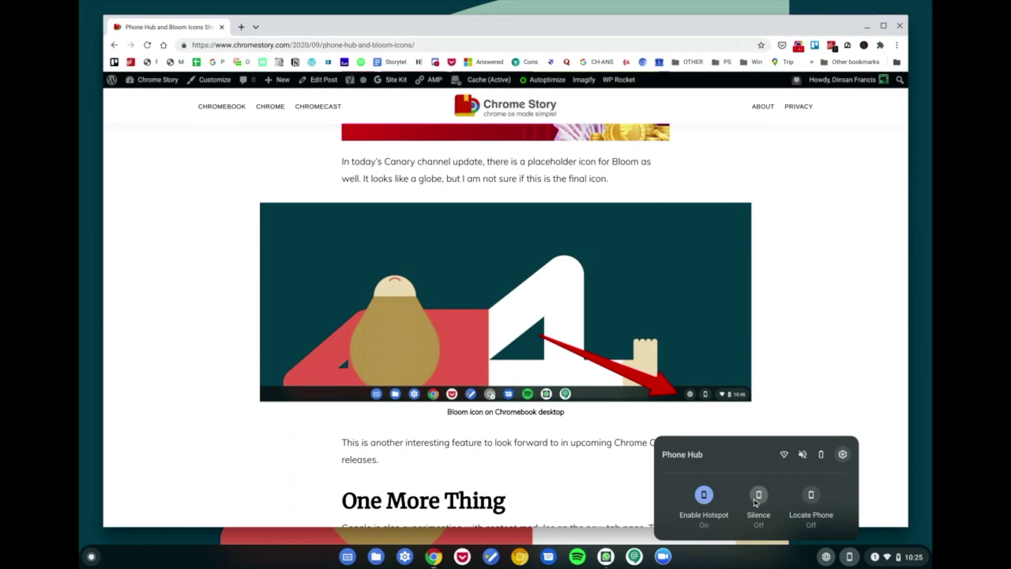
left_click(754, 504)
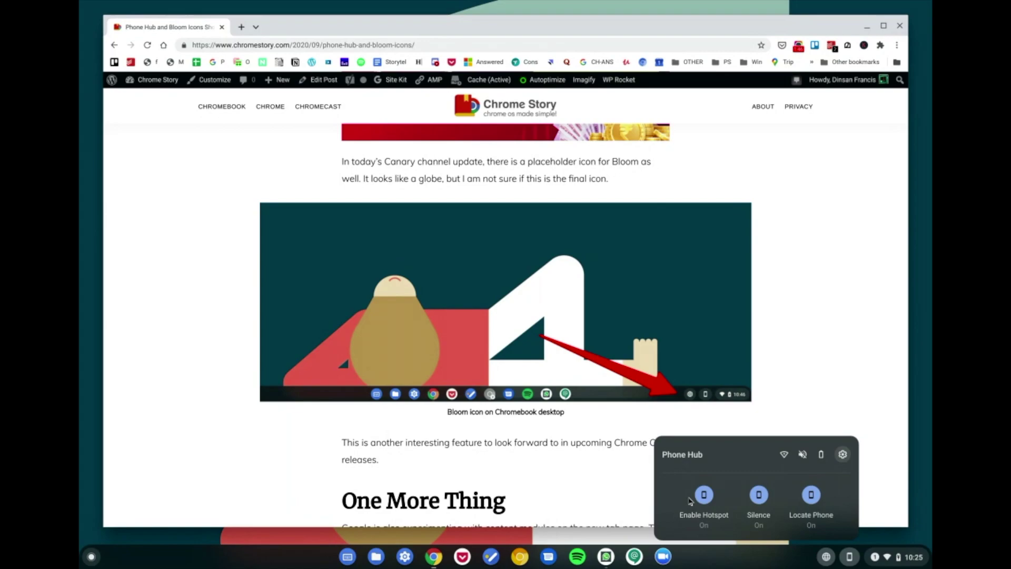
left_click(704, 497)
left_click(756, 502)
left_click(757, 503)
left_click(811, 503)
left_click(713, 507)
left_click(769, 494)
left_click(759, 501)
scroll(396, 335, "up", 10)
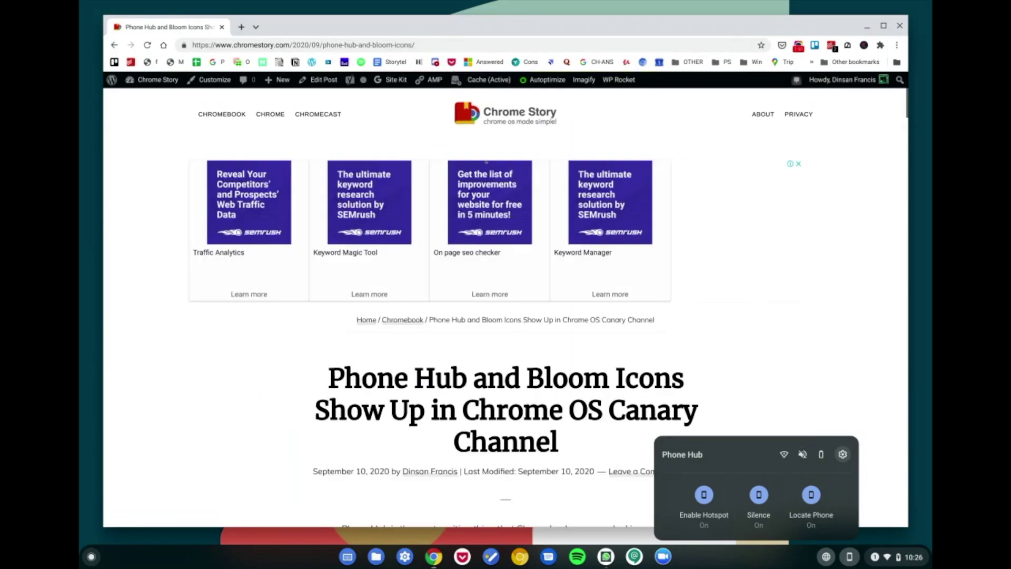
- Select the Chrome Story header logo, dismissing Phone Hub and loading the site's home page
left_click(508, 113)
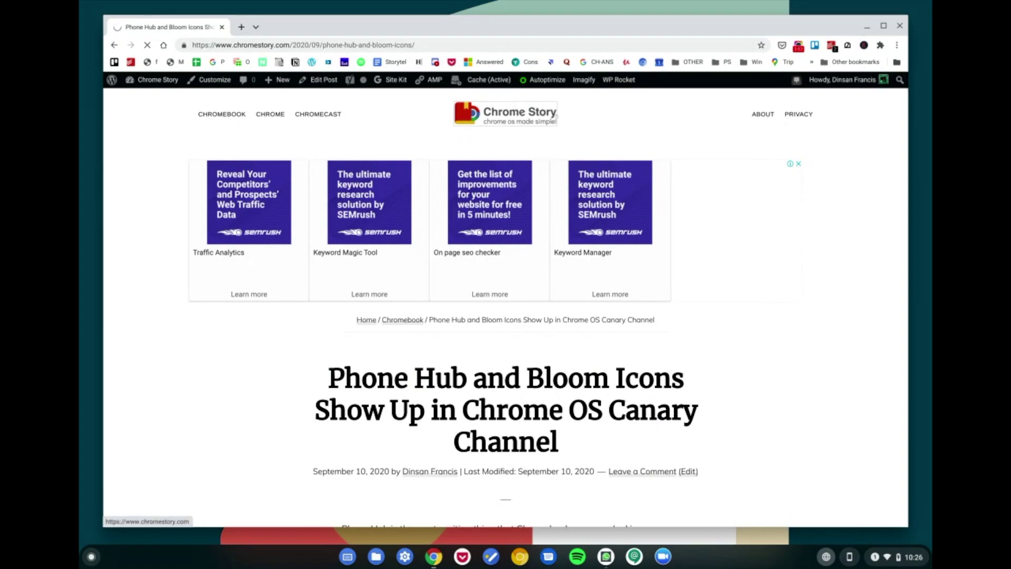